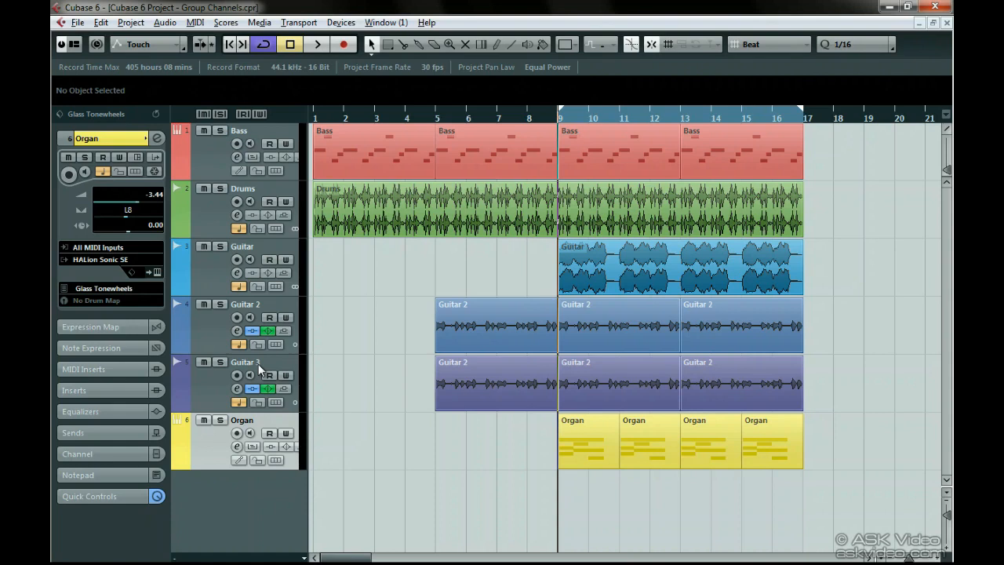
# Add one group channel track with a Stereo configuration to the project.
pyautogui.rightClick(257, 497)
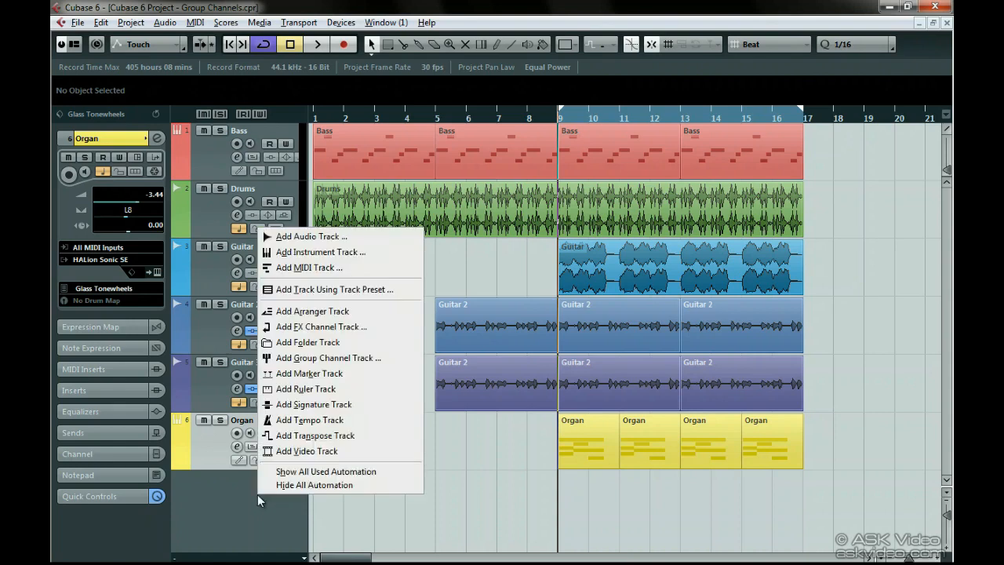
pyautogui.click(397, 359)
pyautogui.click(434, 298)
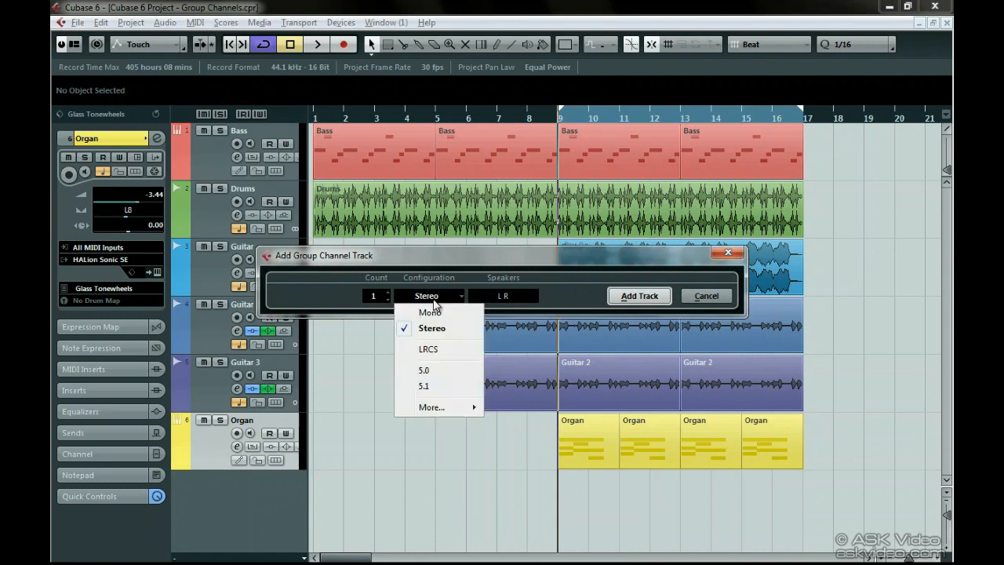
pyautogui.click(455, 333)
pyautogui.click(632, 296)
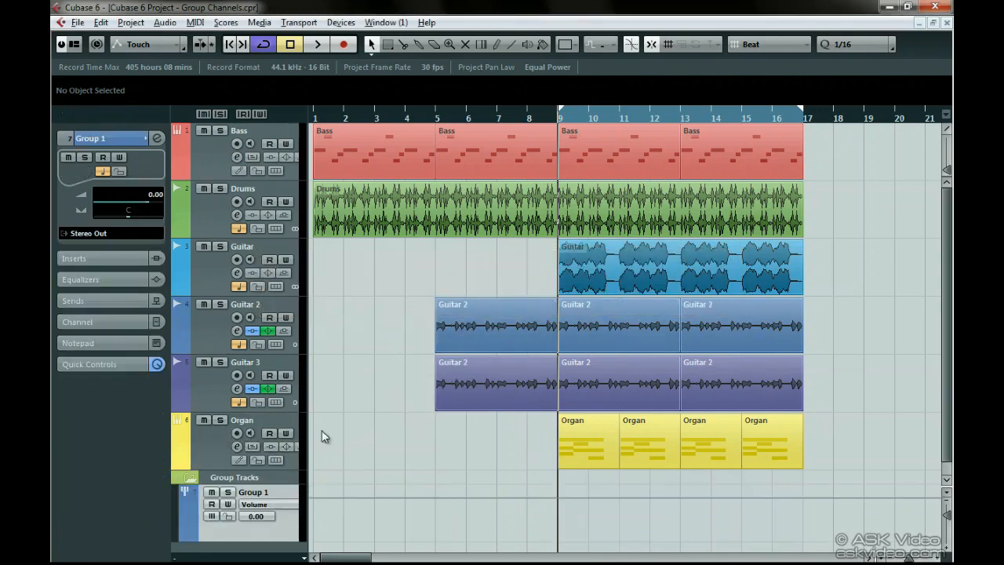
# Rename the new group track as Guitars.
pyautogui.doubleClick(262, 496)
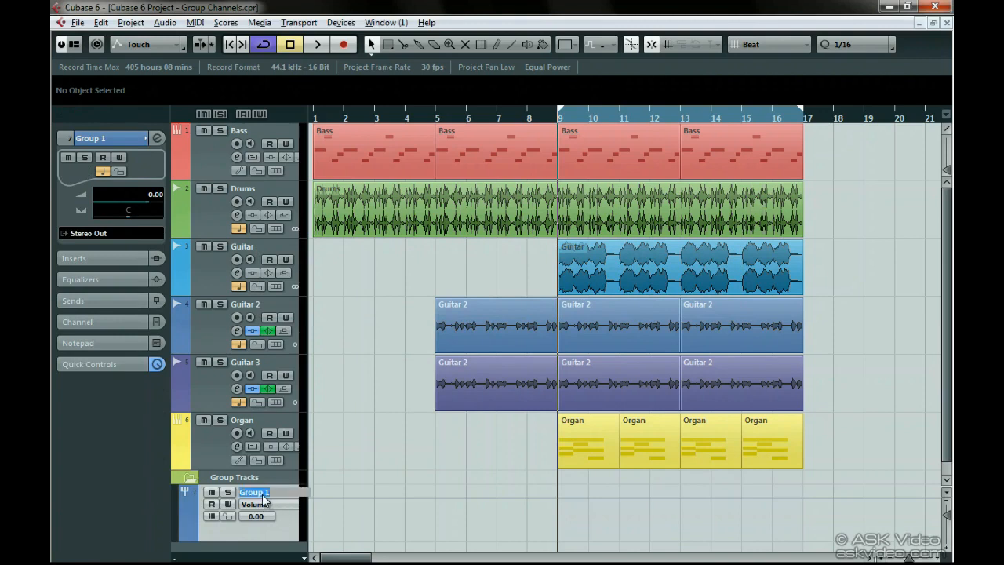
pyautogui.write('Guitars')
pyautogui.press('Return')
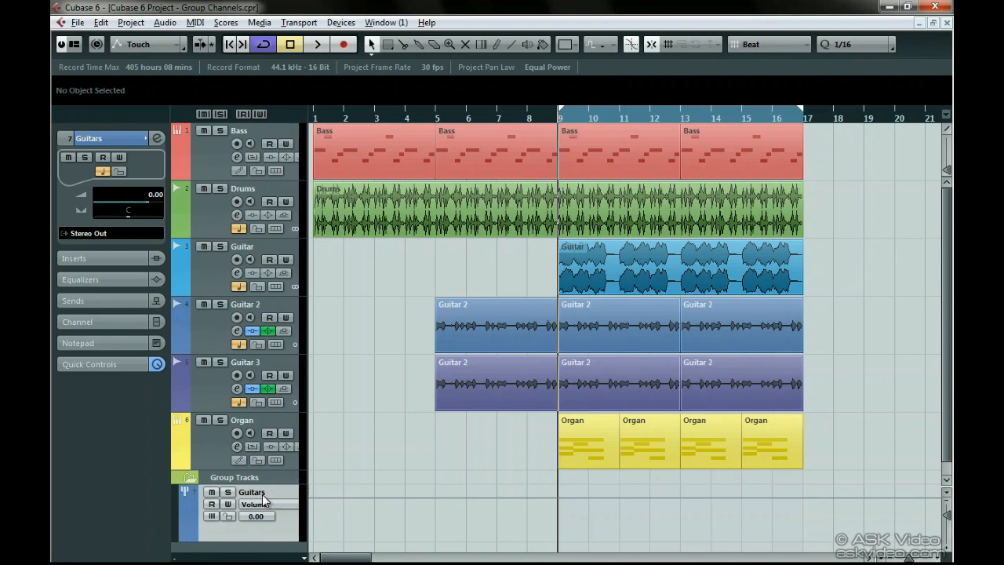
# Open the Mixer and make sure its routing view is shown.
pyautogui.click(340, 21)
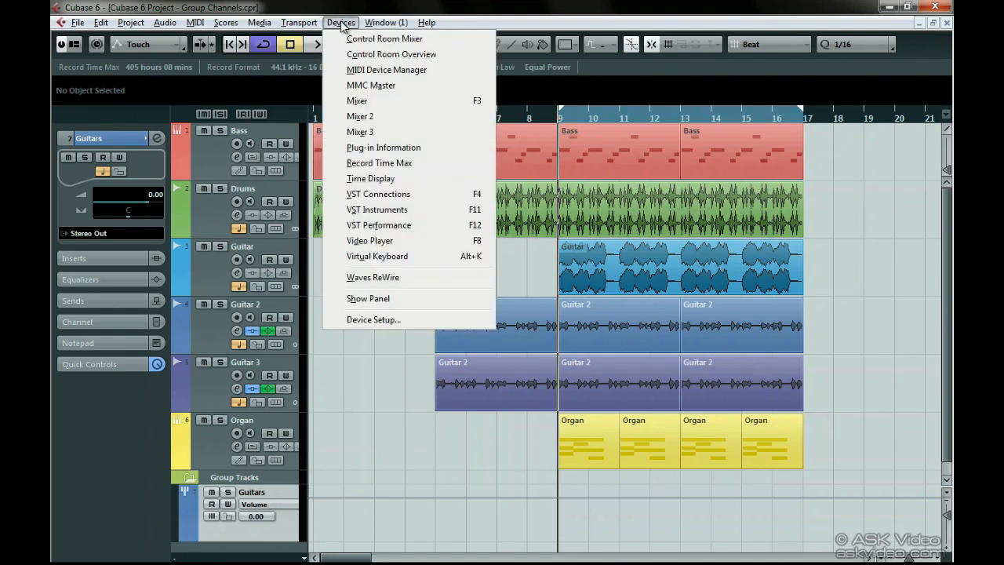
pyautogui.click(333, 99)
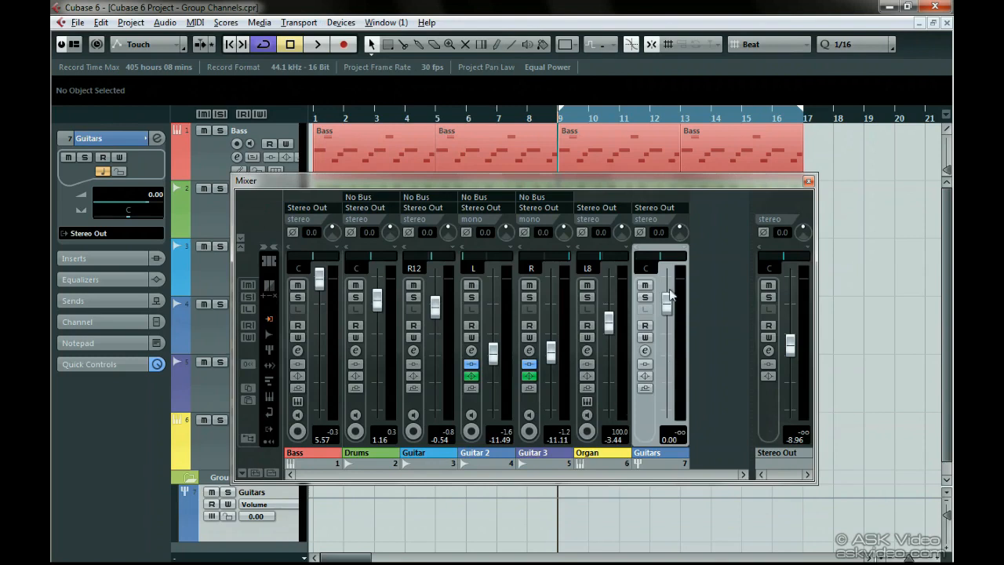
pyautogui.rightClick(691, 201)
pyautogui.moveTo(727, 239)
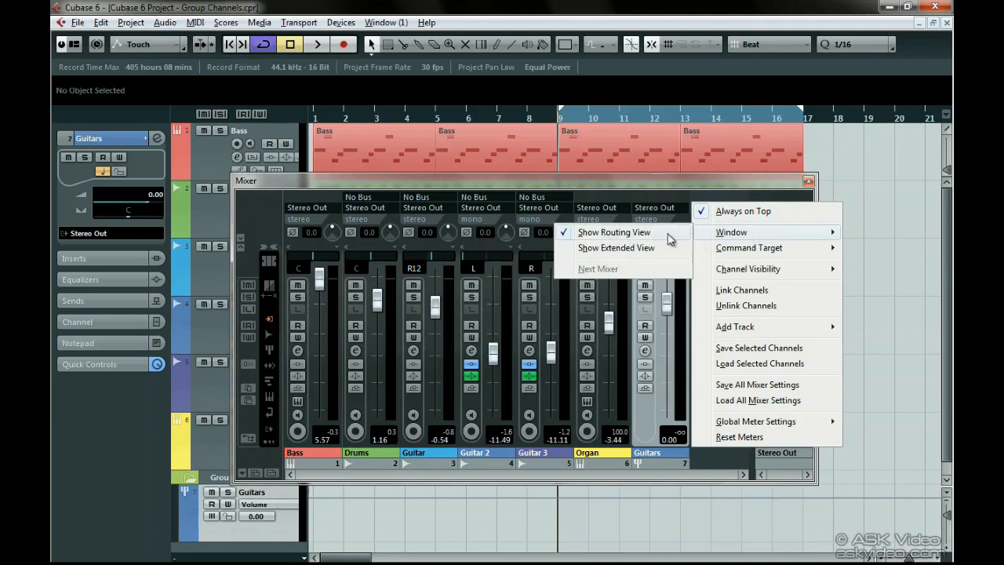
pyautogui.click(627, 236)
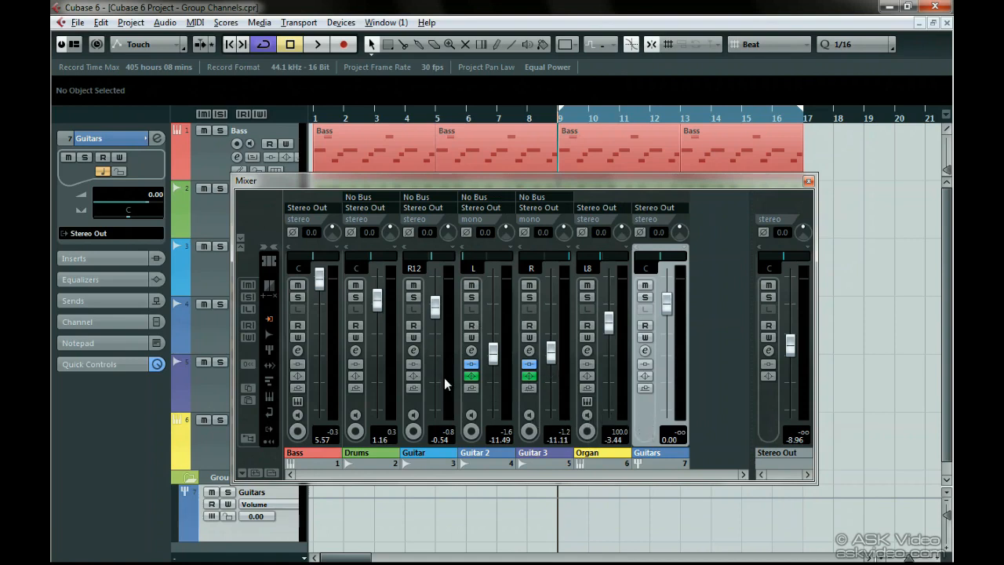
# Route the outputs of the Guitar, Guitar 2 and Guitar 3 channels to the Guitars group.
pyautogui.click(435, 212)
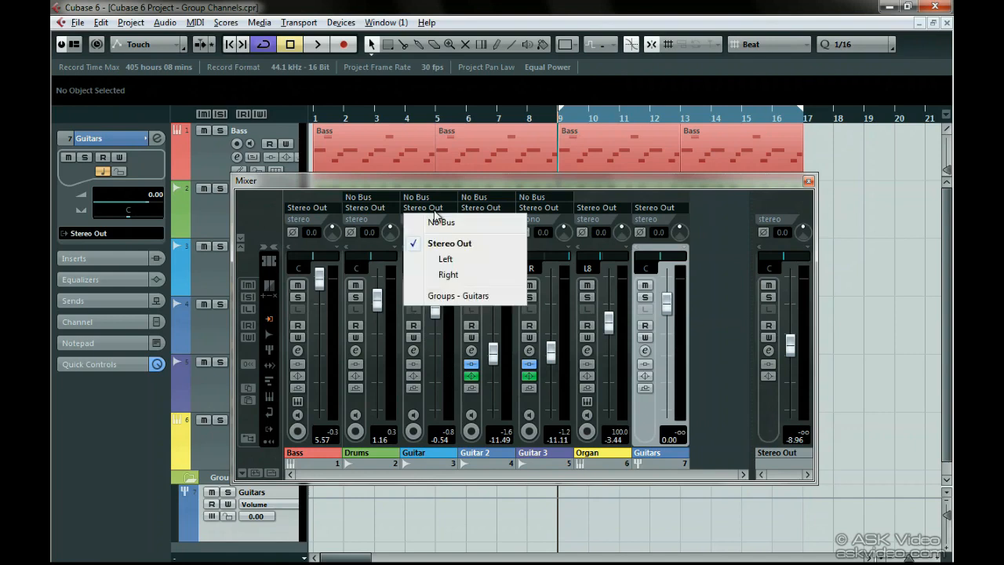
pyautogui.click(500, 296)
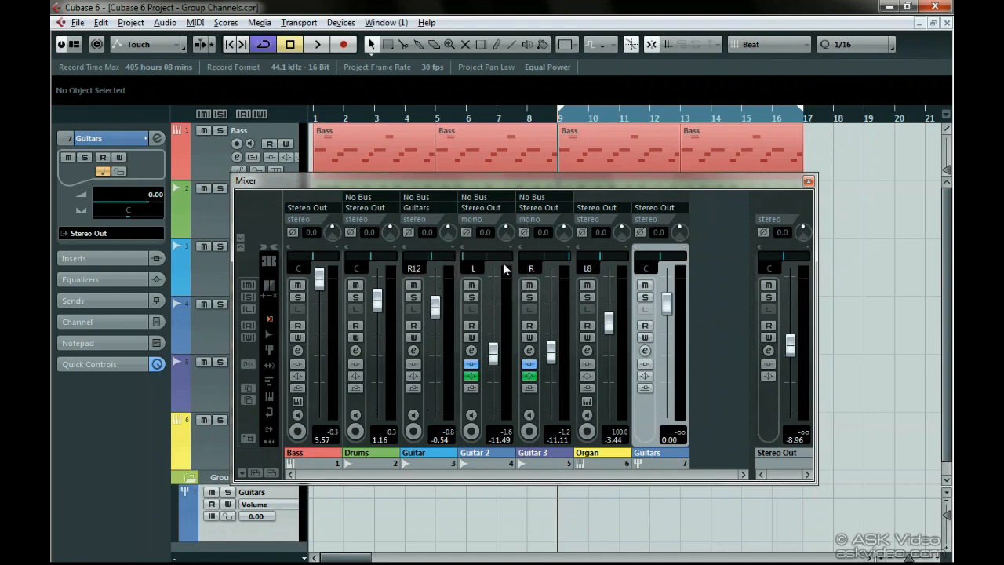
pyautogui.click(480, 207)
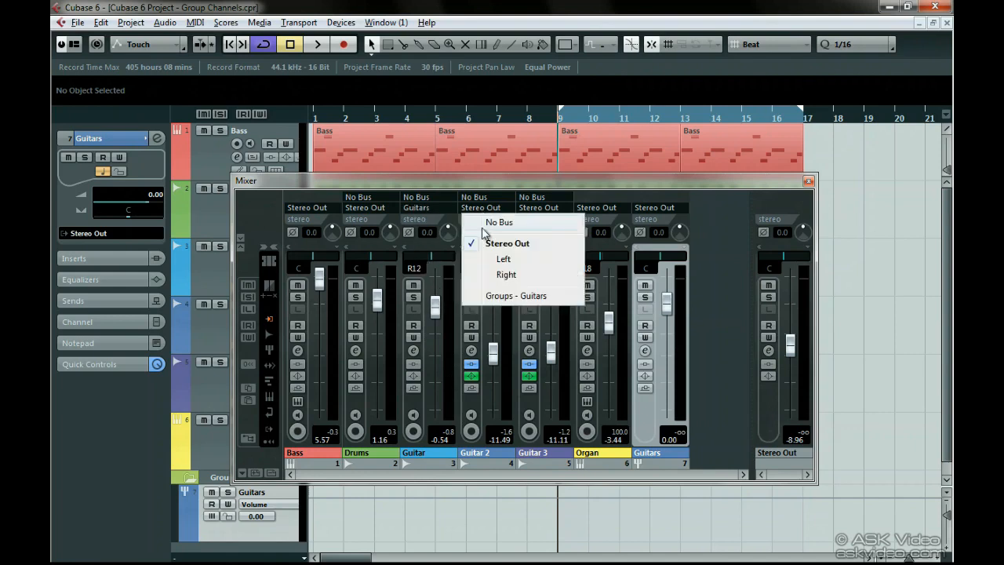
pyautogui.click(559, 297)
pyautogui.click(542, 212)
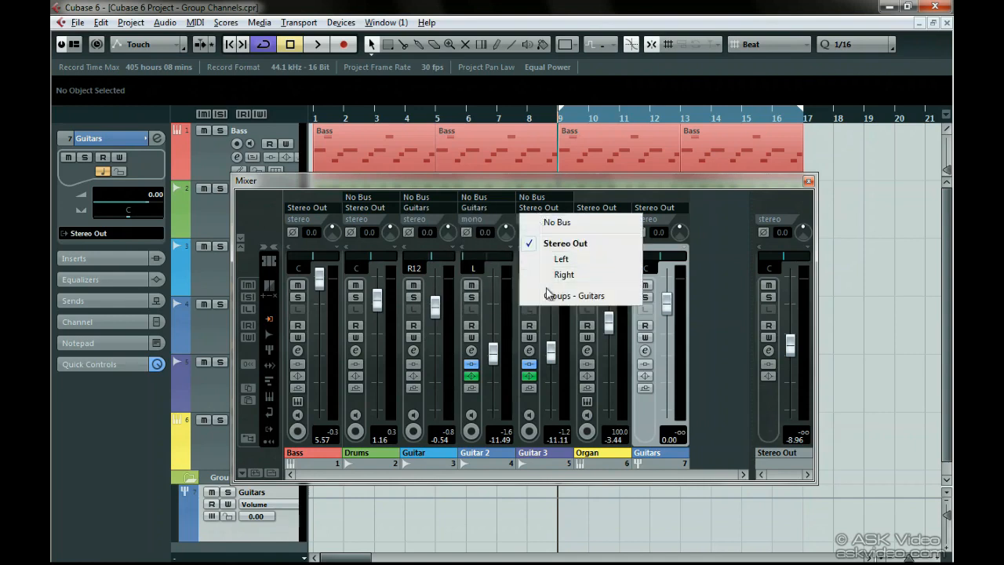
pyautogui.click(608, 293)
# Play the project to check the Guitars group signal, trying its volume fader, and stop playback.
pyautogui.press('space')
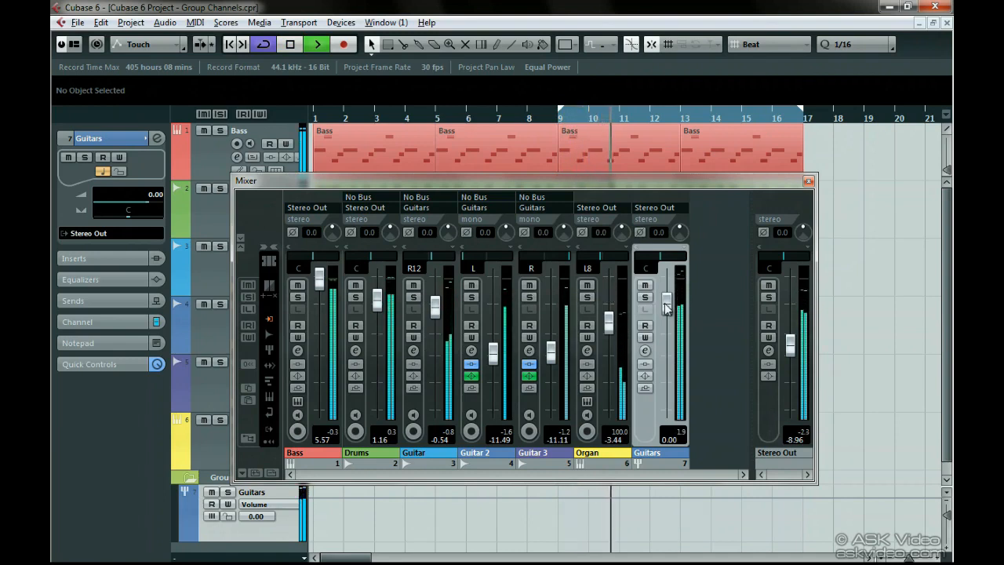
pyautogui.moveTo(666, 307)
pyautogui.mouseDown()
pyautogui.moveTo(666, 403)
pyautogui.moveTo(668, 308)
pyautogui.mouseUp()
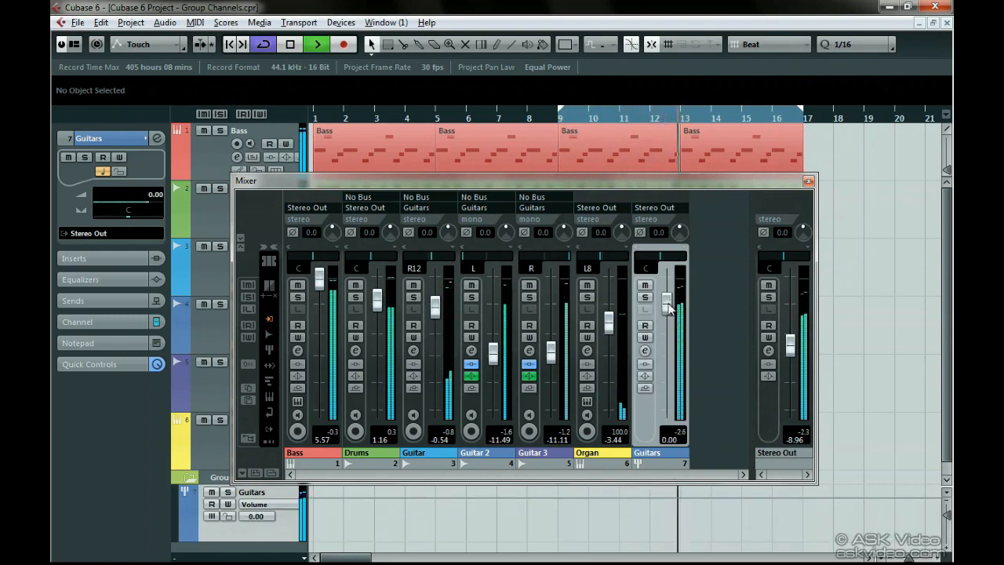
pyautogui.press('space')
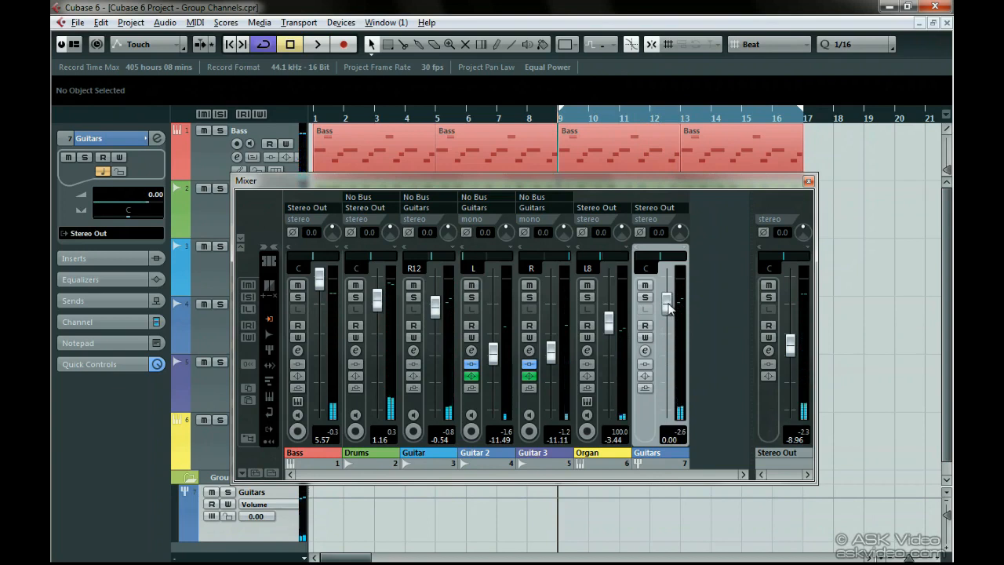
# View the Guitars group's channel settings with inserts, equalizers and sends, and close them.
pyautogui.click(644, 350)
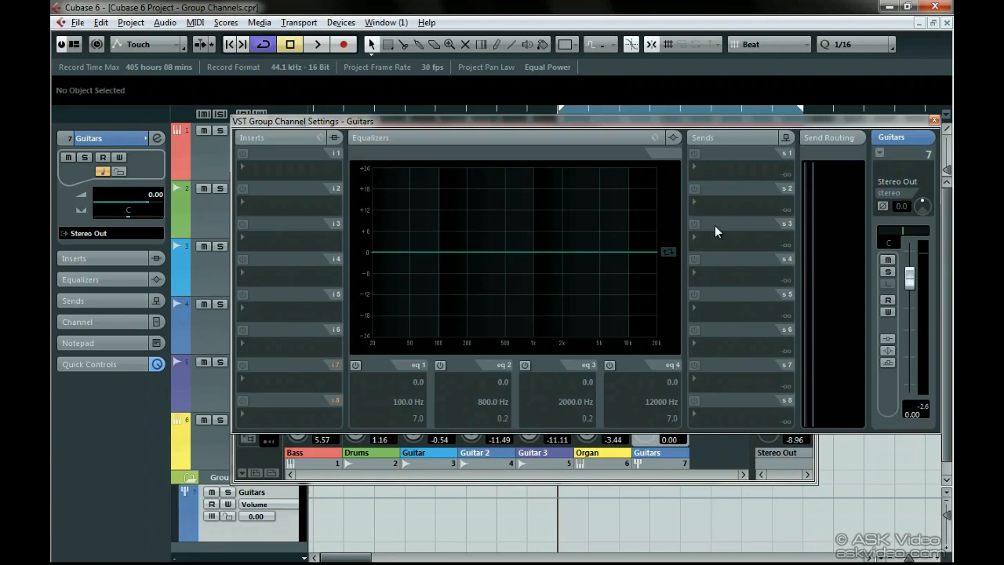
pyautogui.click(933, 119)
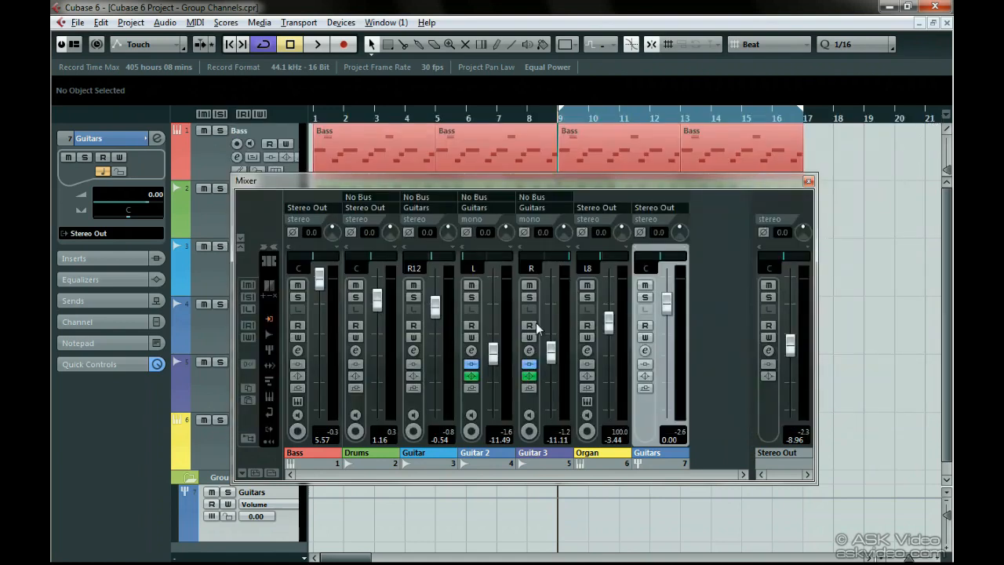
# Test solo on the Guitar channel and mute on the Guitar channel and Guitars group, switching each off again.
pyautogui.click(412, 297)
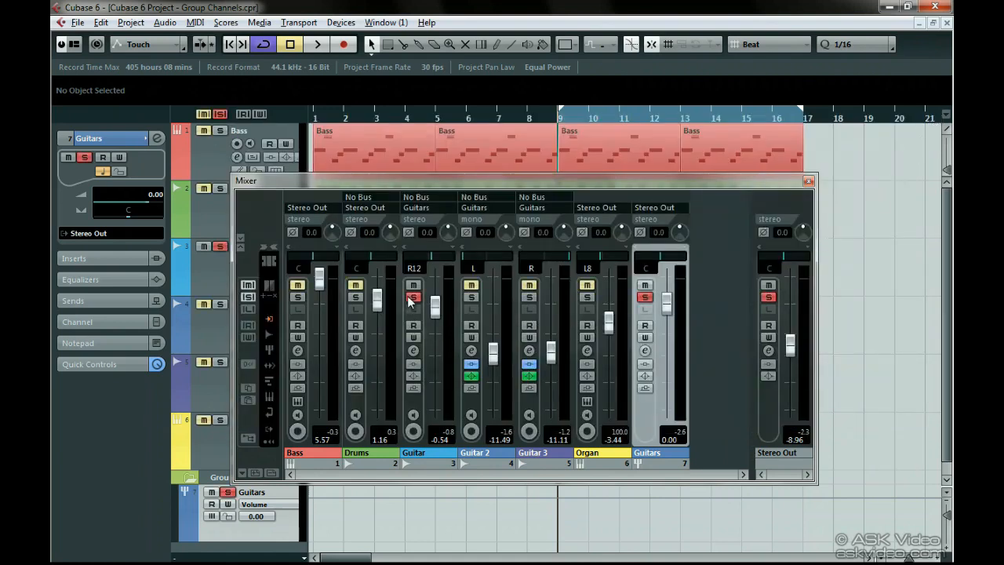
pyautogui.click(645, 298)
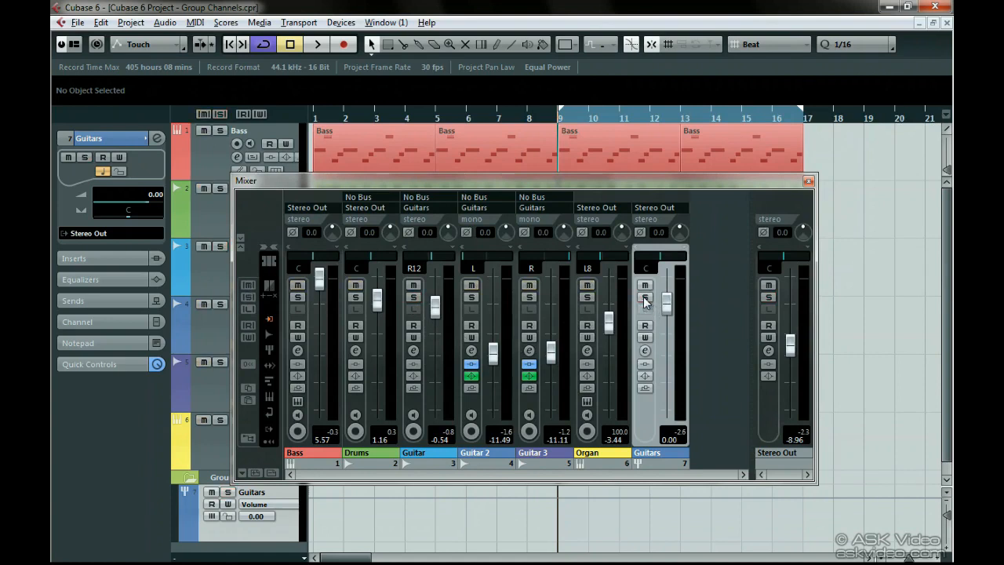
pyautogui.click(414, 285)
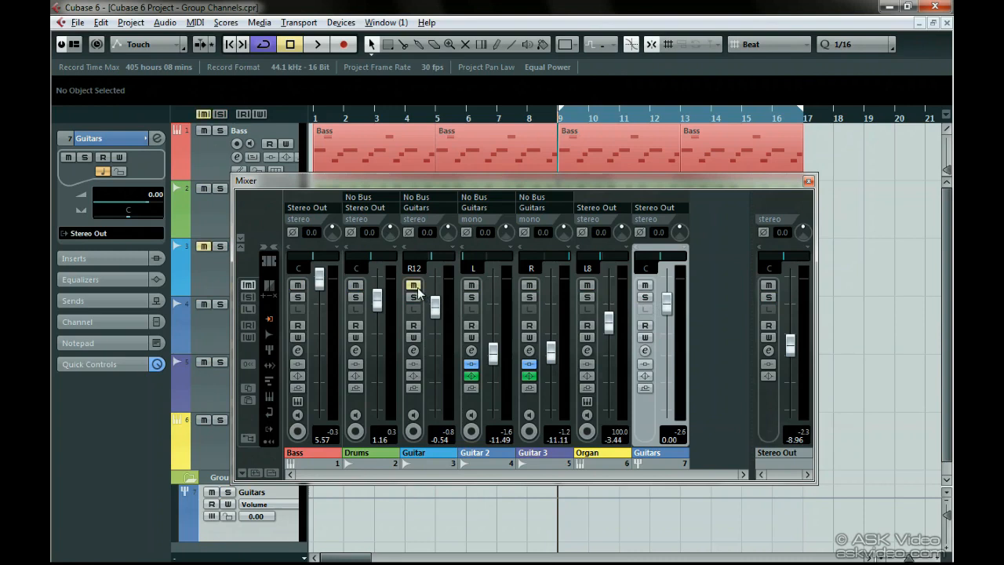
pyautogui.click(416, 287)
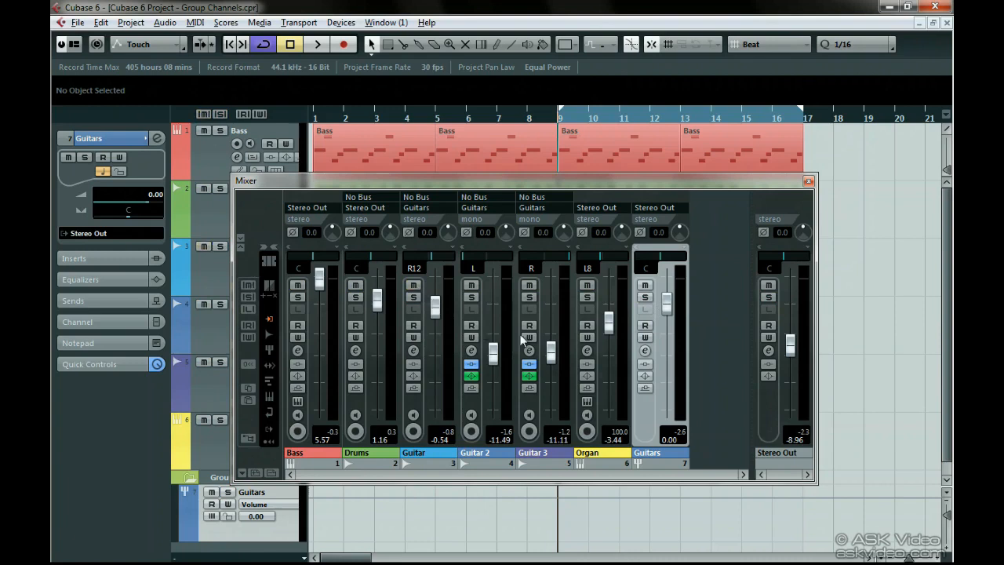
pyautogui.click(643, 286)
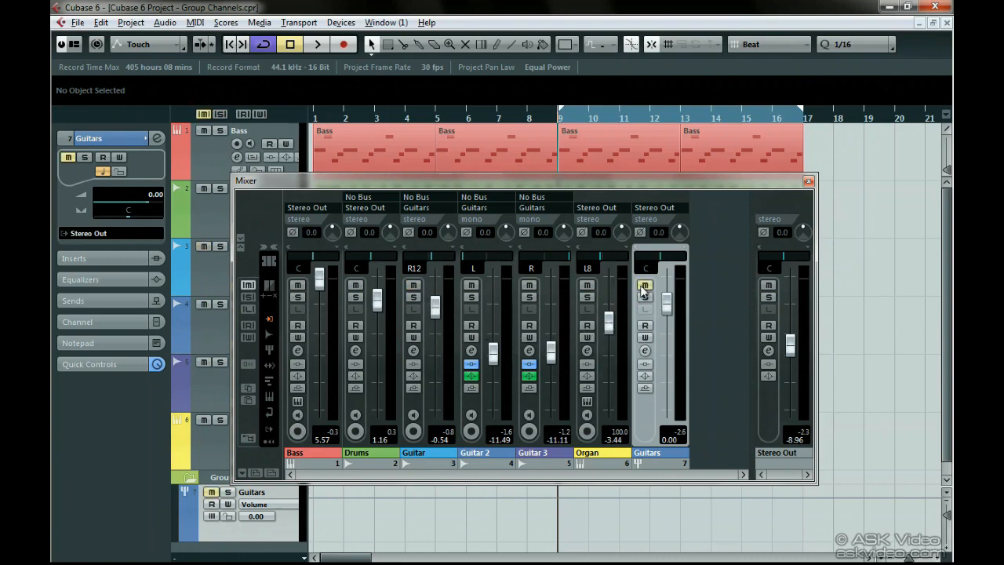
pyautogui.click(643, 287)
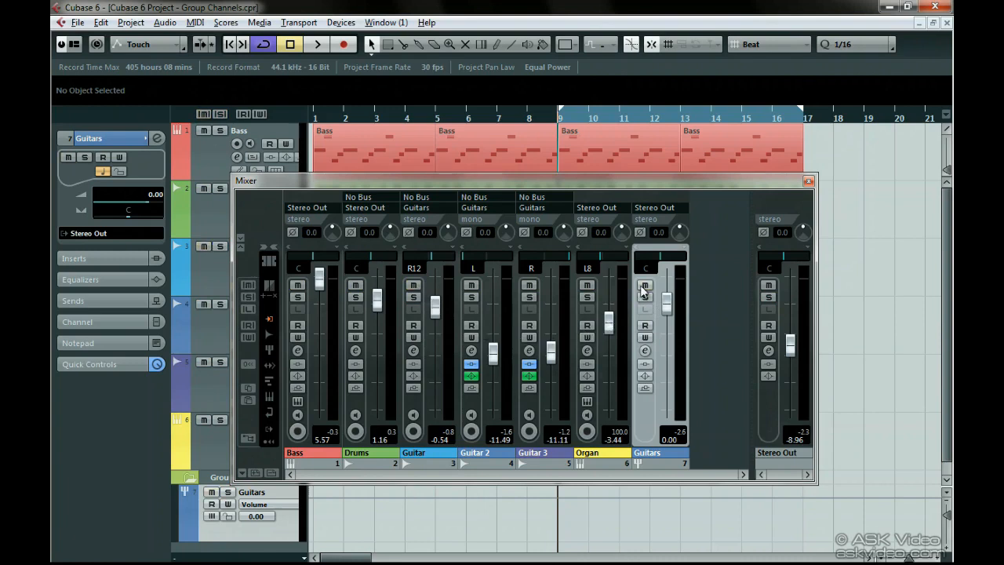
# Enable "Group Channels: Mute Sources as well" in the VST preferences and apply the change.
pyautogui.hotkey('ctrl', ',')
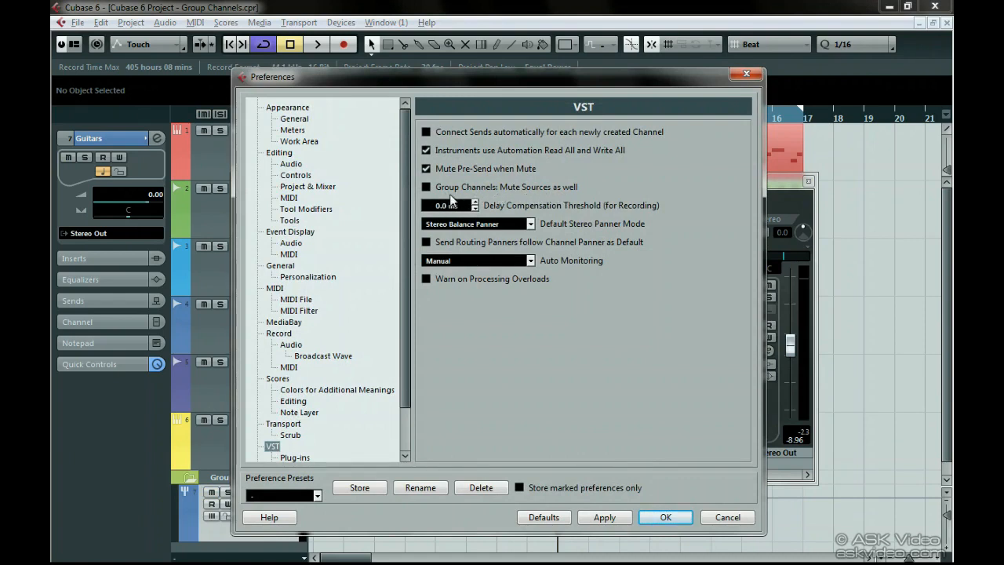
pyautogui.click(427, 189)
pyautogui.click(655, 516)
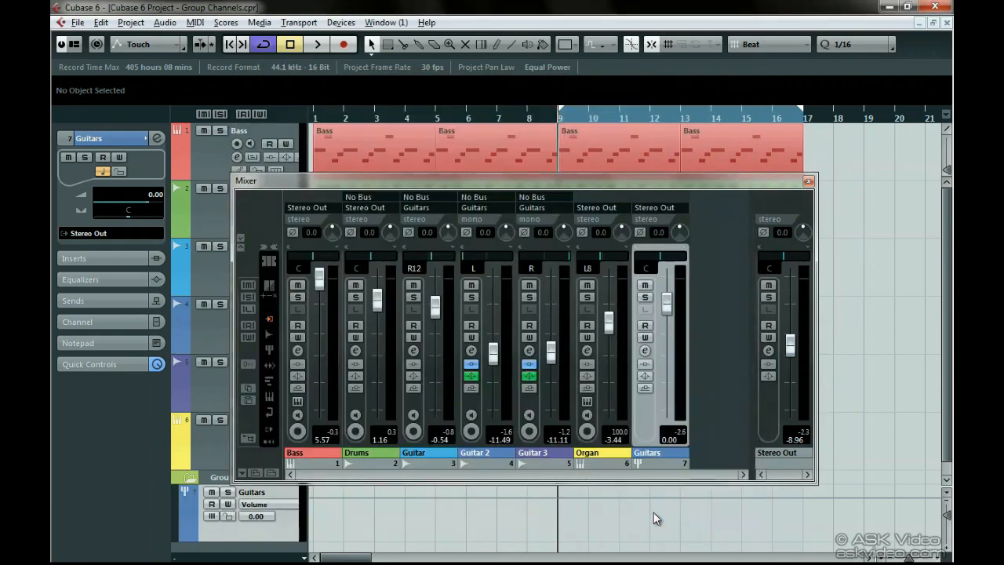
# Mute and unmute the Guitars group to test its effect on the source channels, and close the Mixer.
pyautogui.click(644, 287)
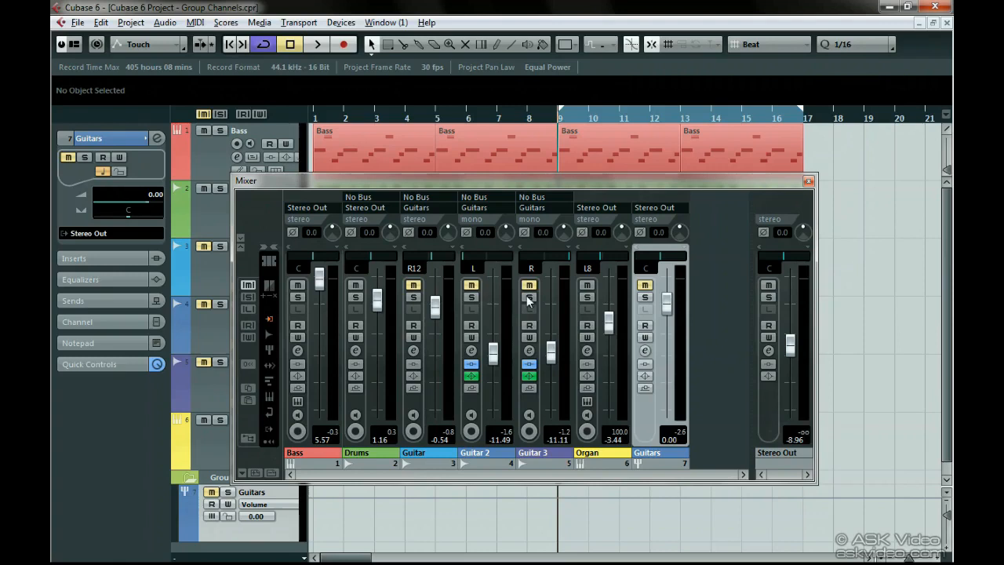
pyautogui.click(644, 286)
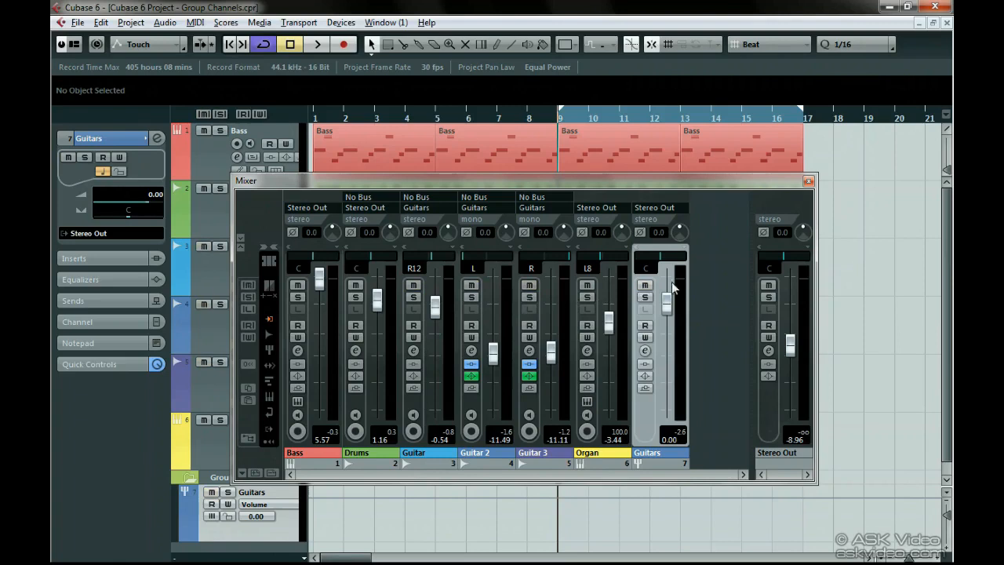
pyautogui.click(807, 181)
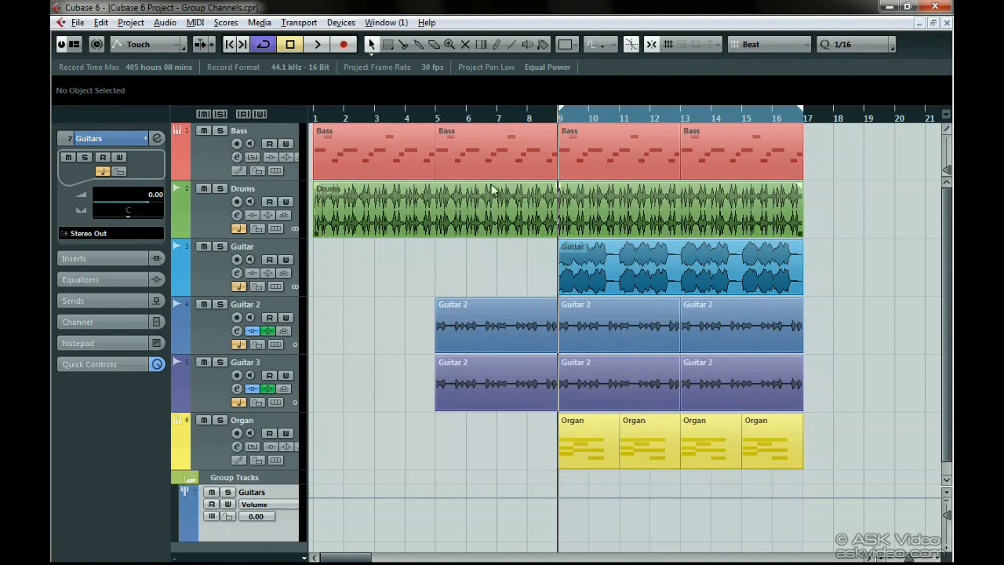
# Open the Group/FX settings in VST Connections and start adding another group channel.
pyautogui.click(340, 22)
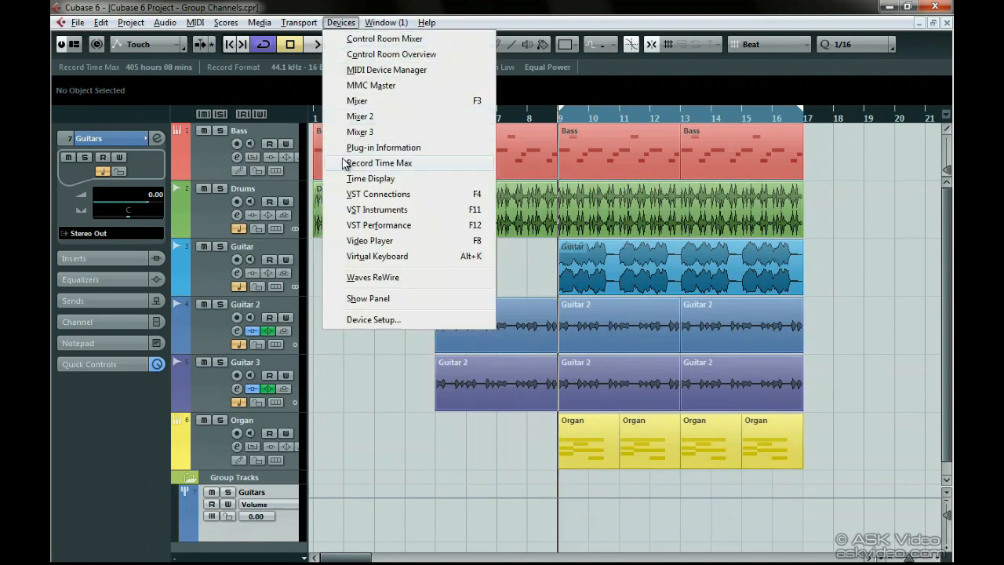
pyautogui.click(441, 195)
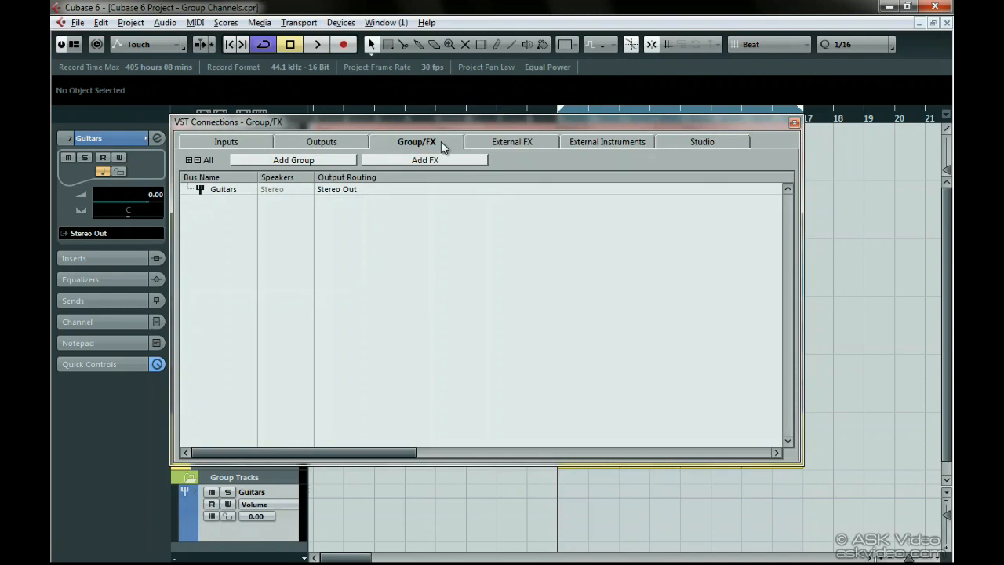
pyautogui.click(341, 160)
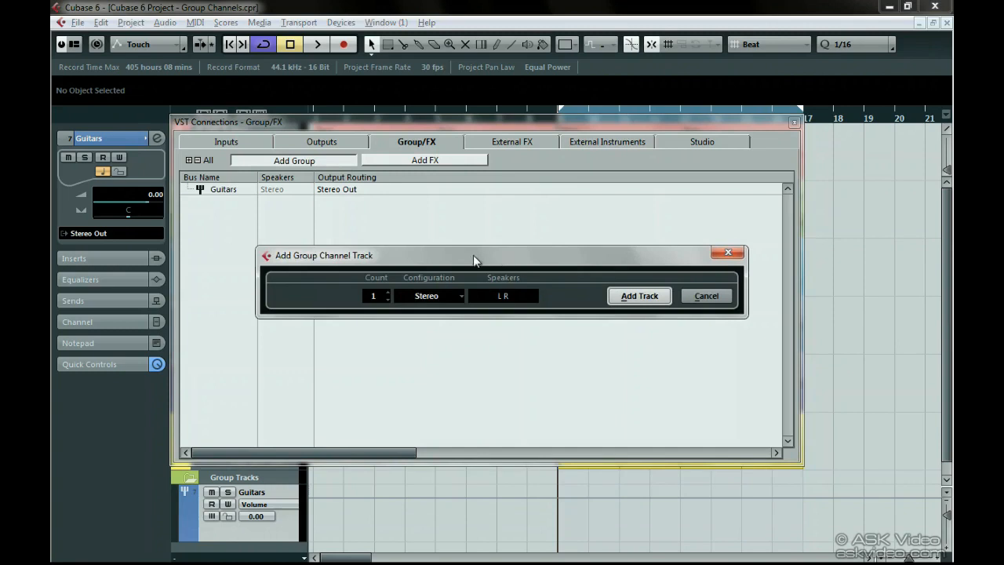